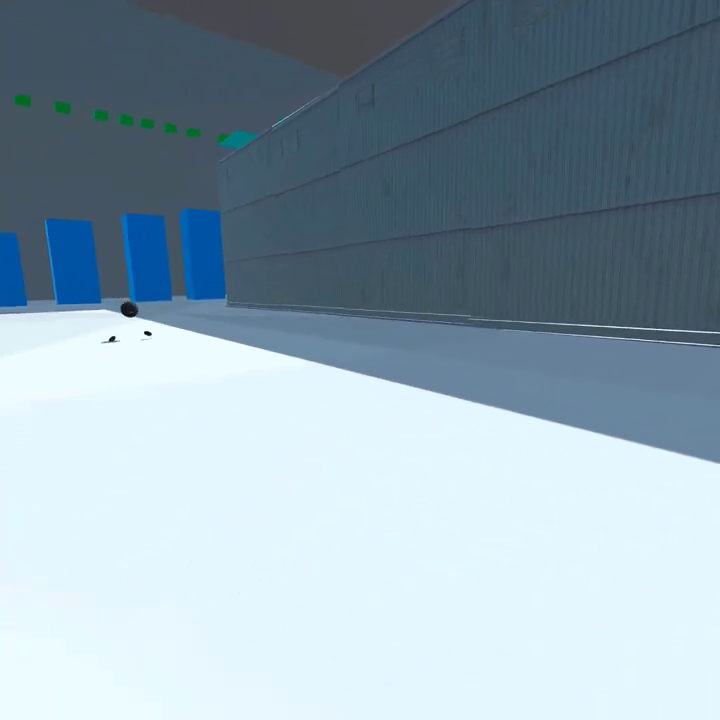
key(super)
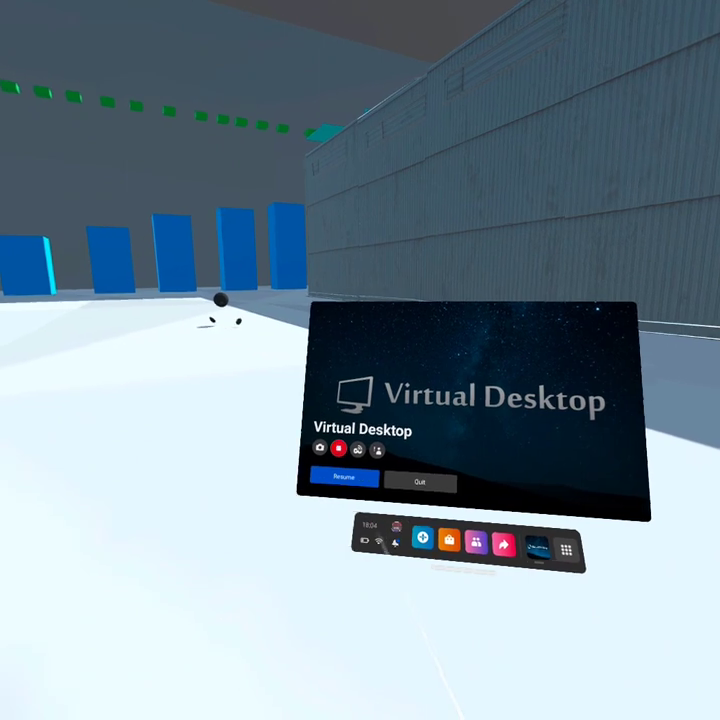